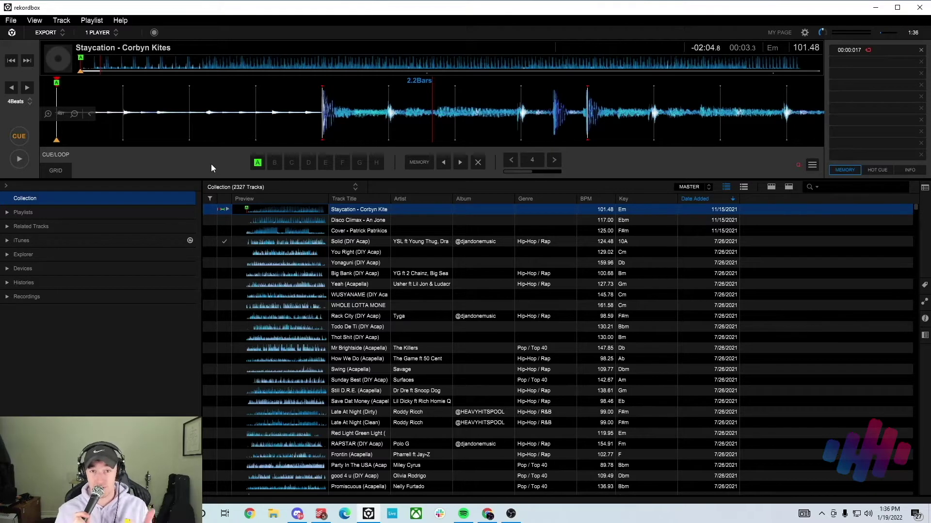
Step: Set hot cue B about 2.2 bars after A and delete the extra hot cues
click(275, 162)
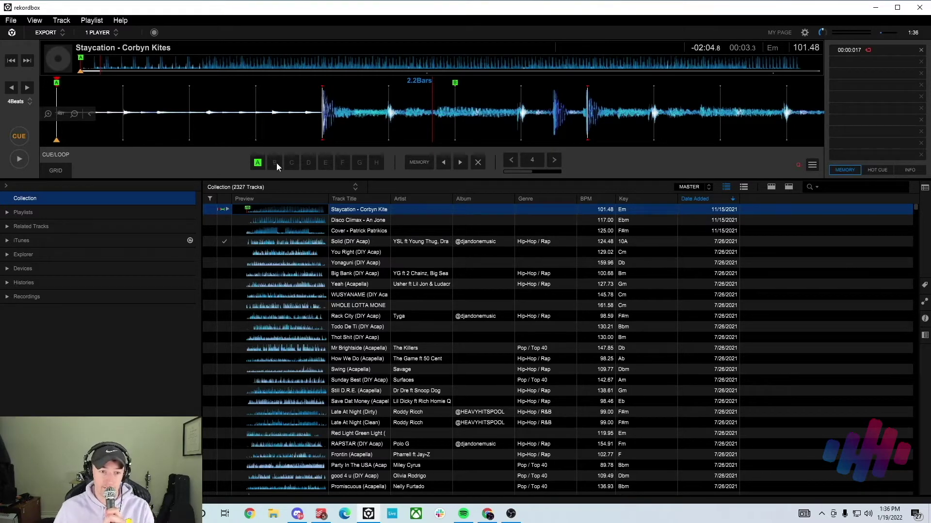
click(330, 161)
click(313, 159)
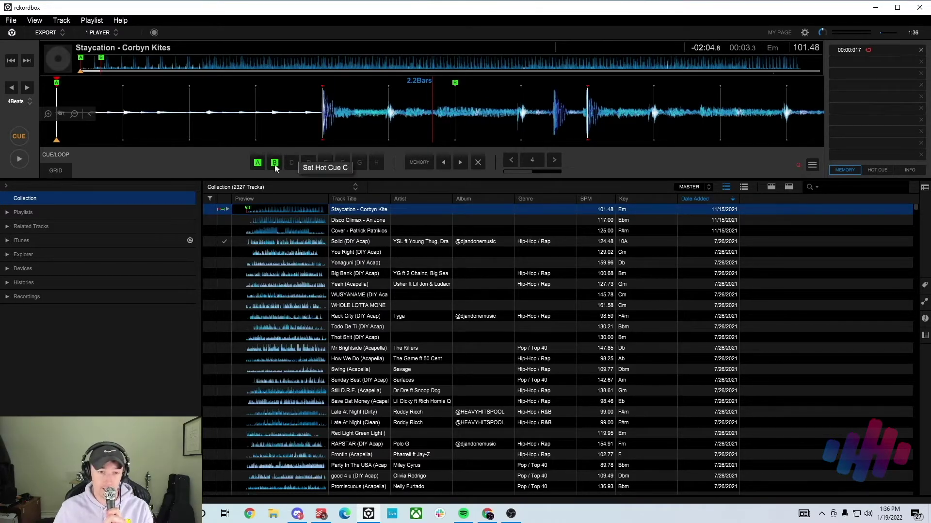
Step: Colour hot cue A magenta and hot cue B blue from the colour palette
right_click(257, 162)
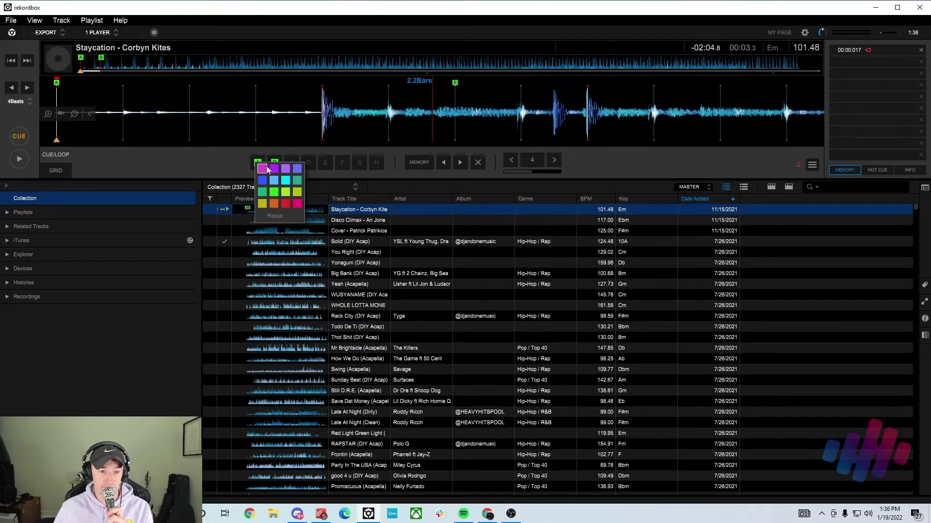
click(262, 169)
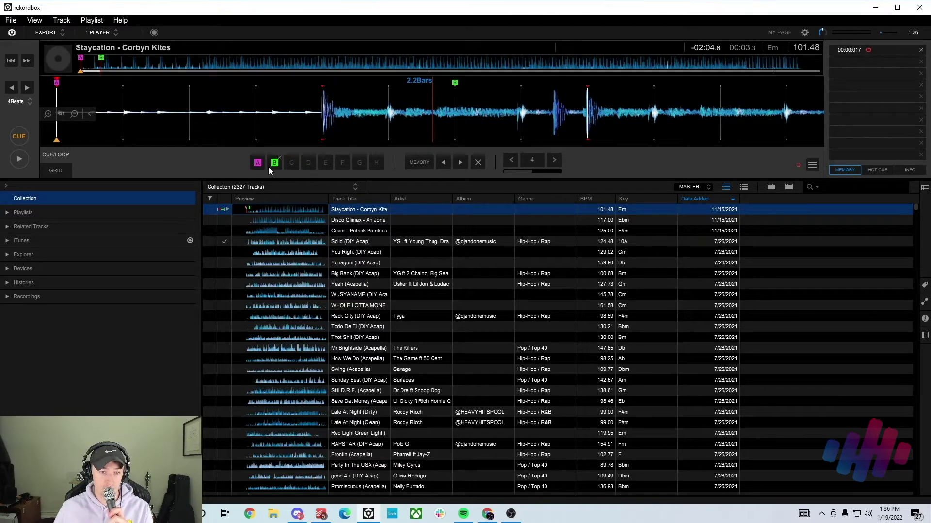
right_click(271, 165)
click(313, 207)
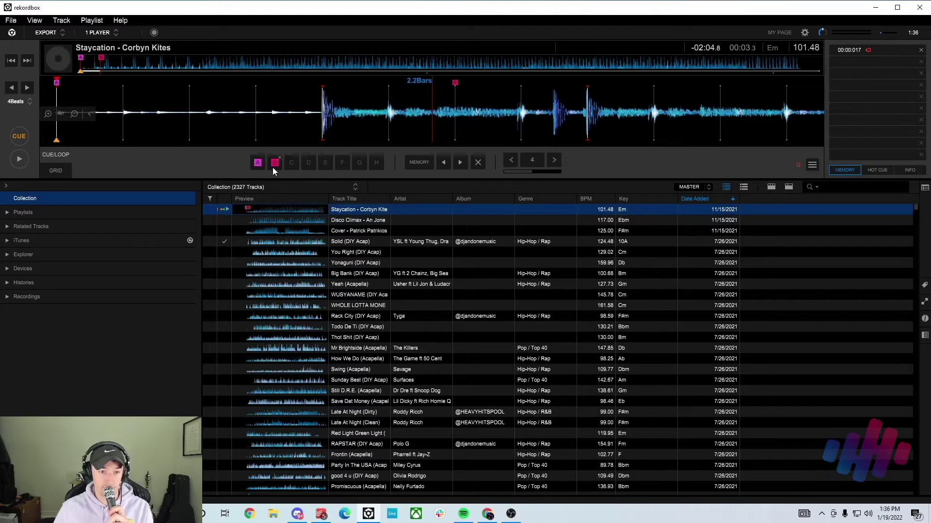
right_click(272, 164)
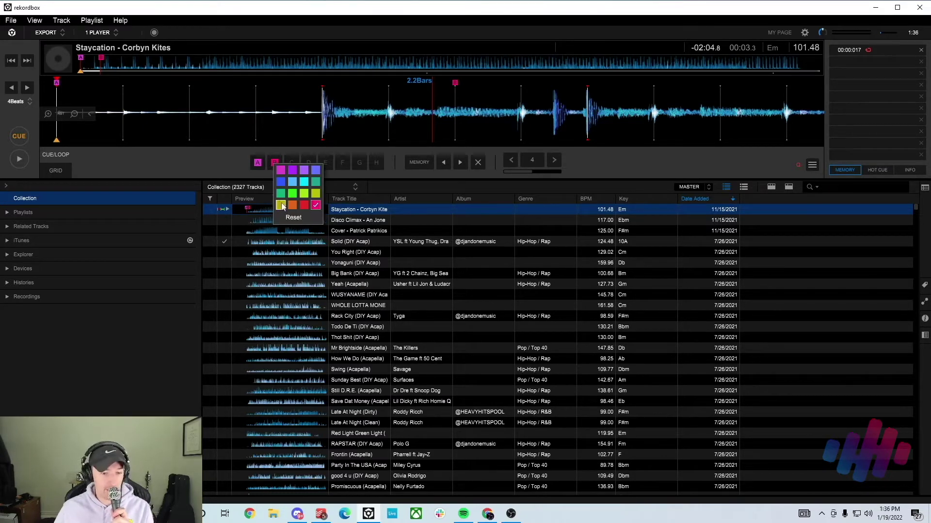
click(281, 205)
right_click(272, 165)
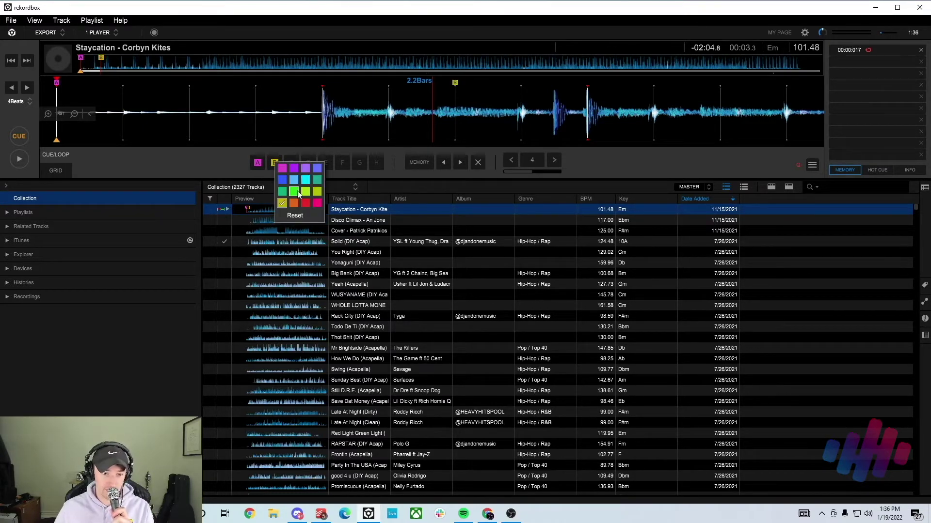
click(291, 194)
right_click(275, 165)
click(281, 184)
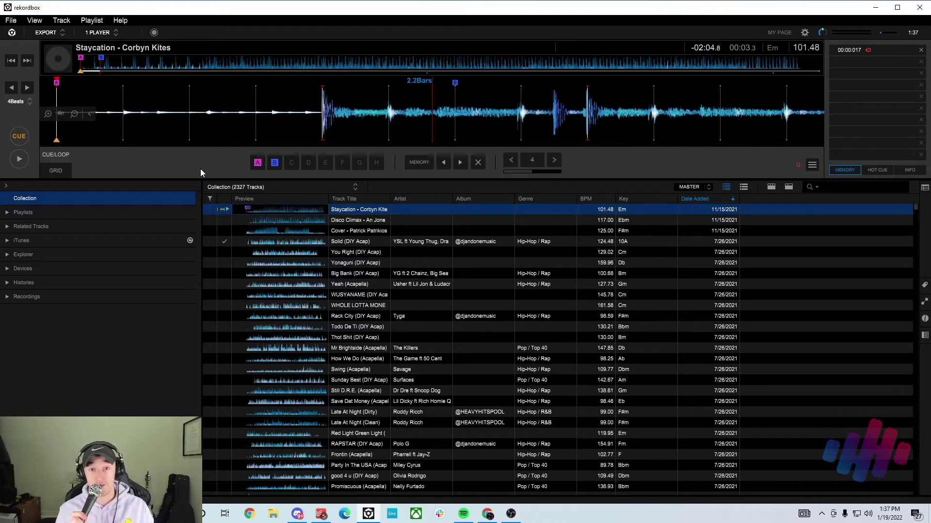
Step: In Preferences > View, set Waveform Color to RGB after trying 3Band, then close Preferences
click(158, 374)
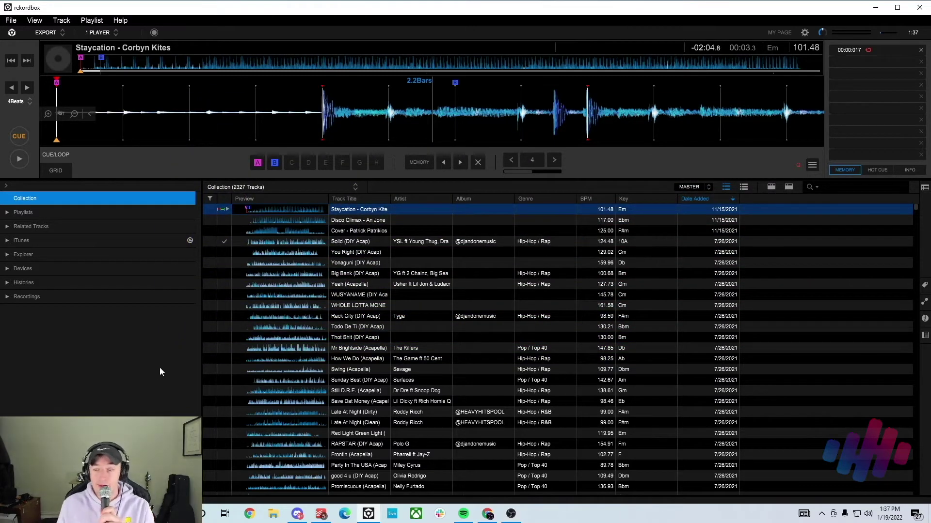
click(804, 33)
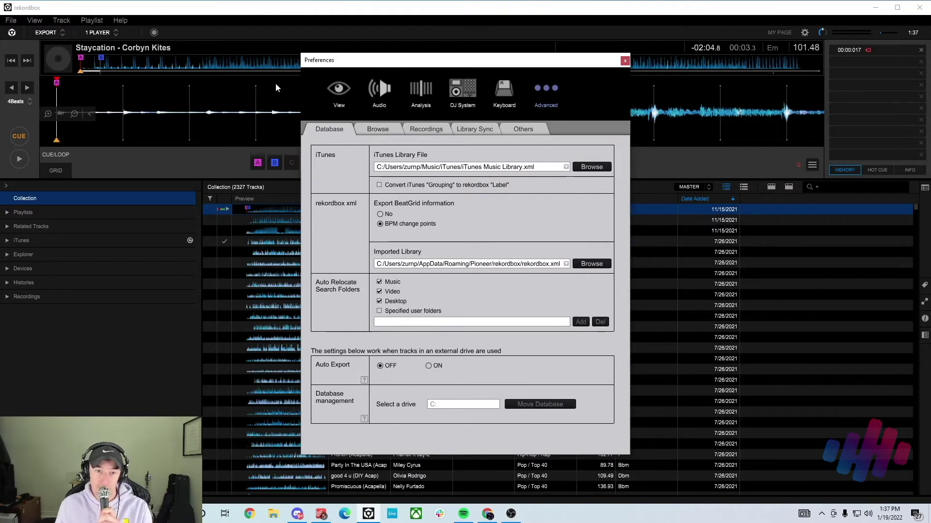
click(421, 90)
click(336, 90)
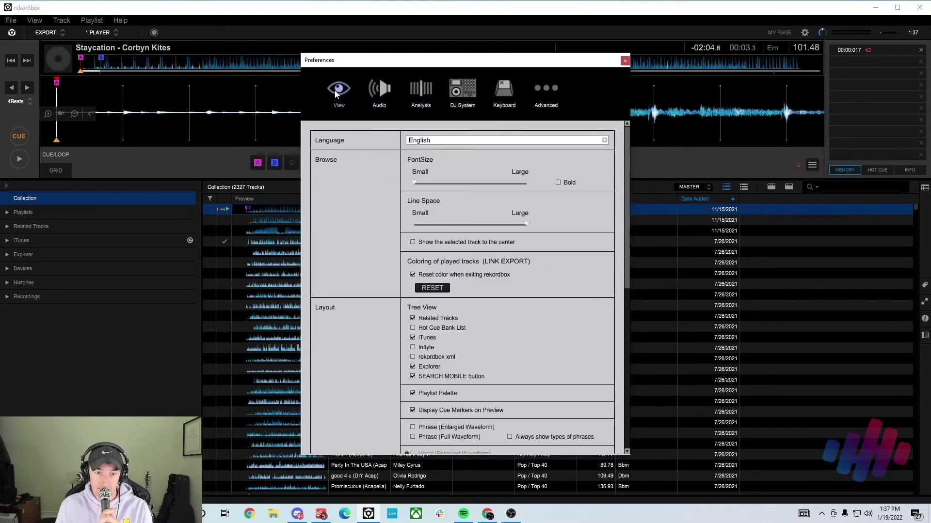
scroll(543, 262, down, 2)
scroll(543, 263, down, 4)
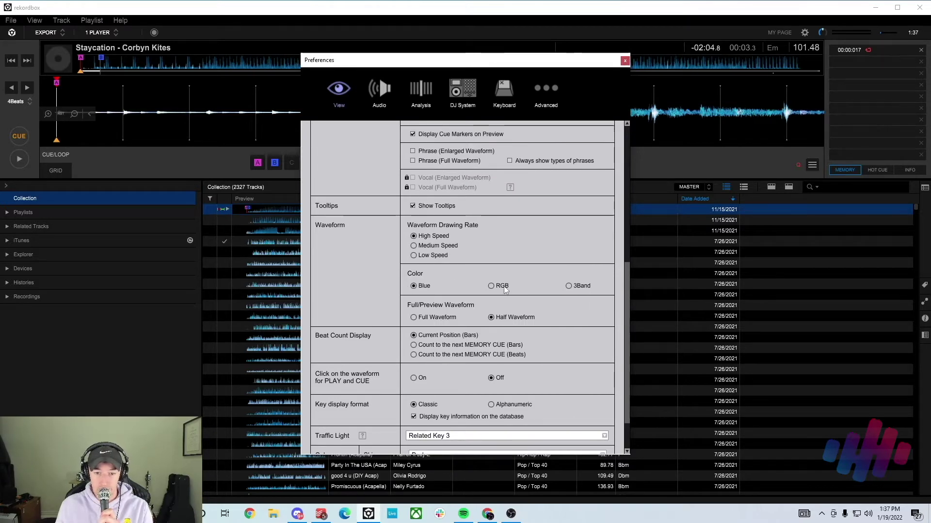
click(569, 286)
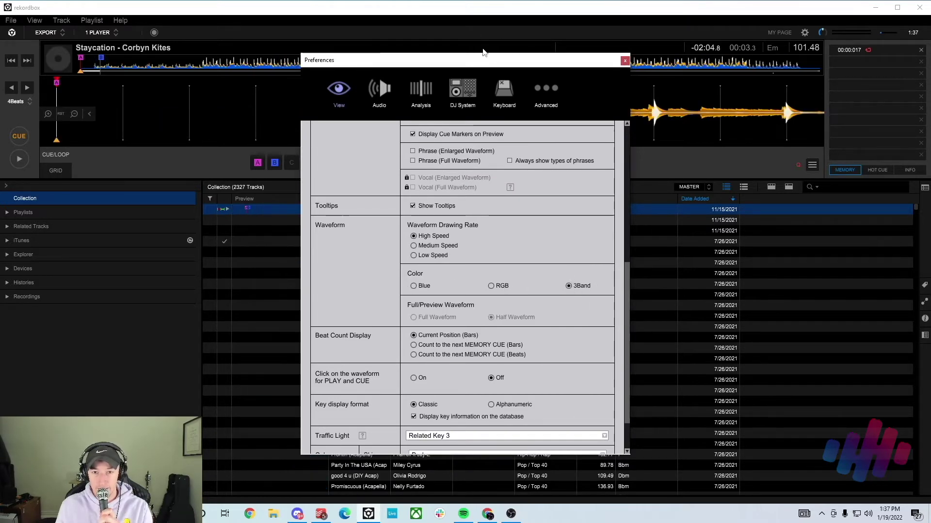
drag(492, 66, 291, 71)
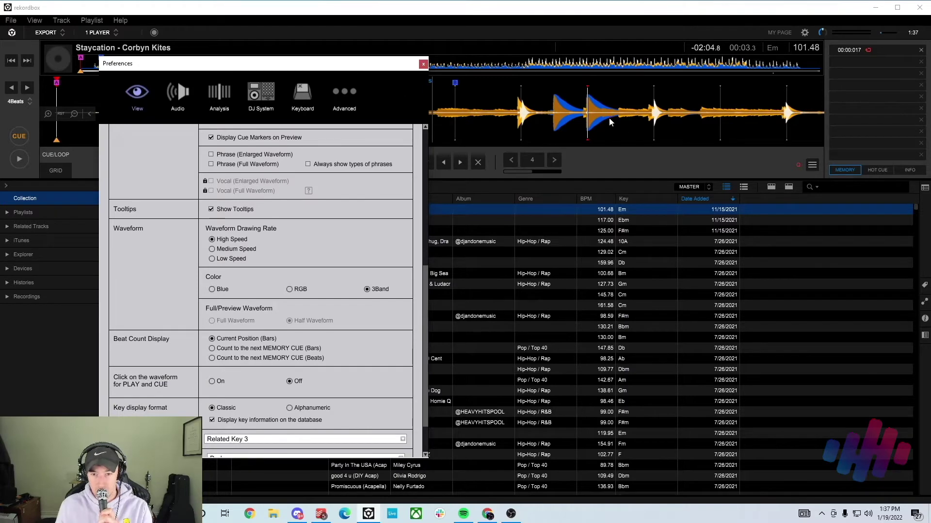
click(289, 289)
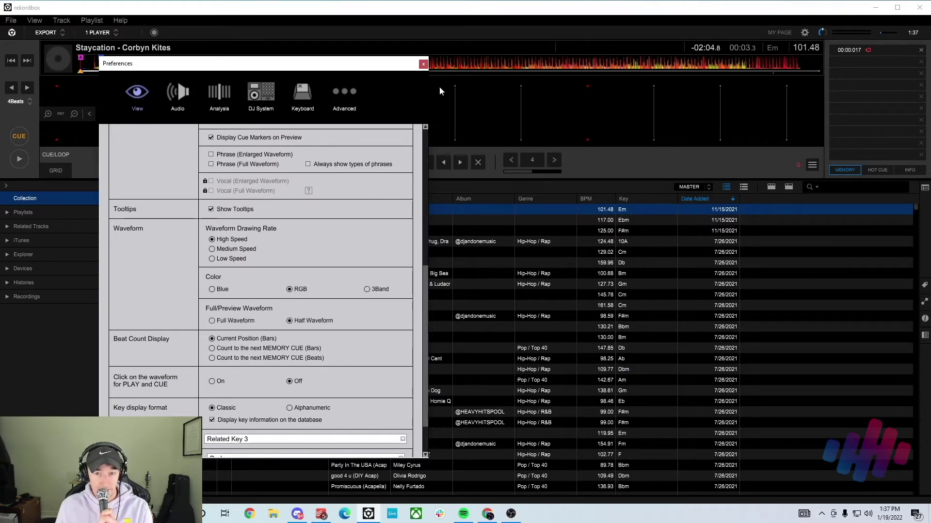
click(423, 65)
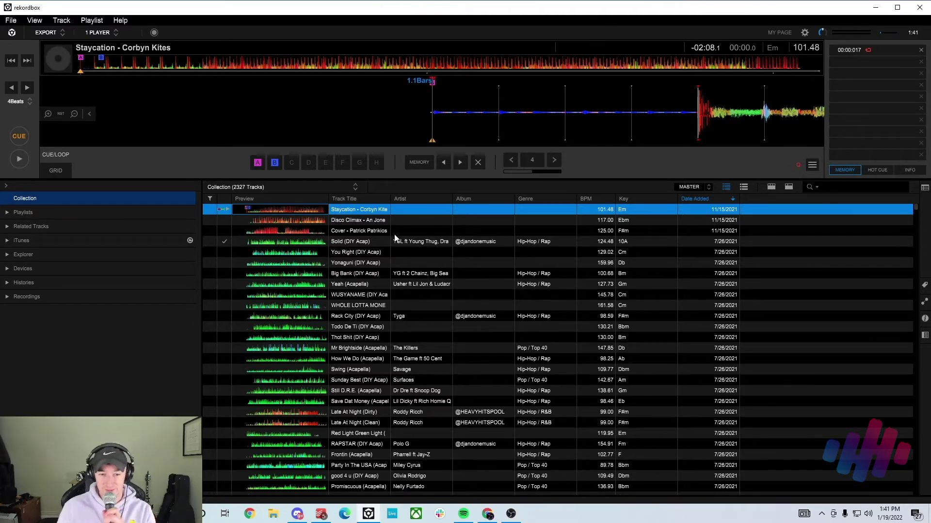
Step: Load Staycation - Corbyn Kites from the Collection list into the deck
click(351, 221)
click(359, 232)
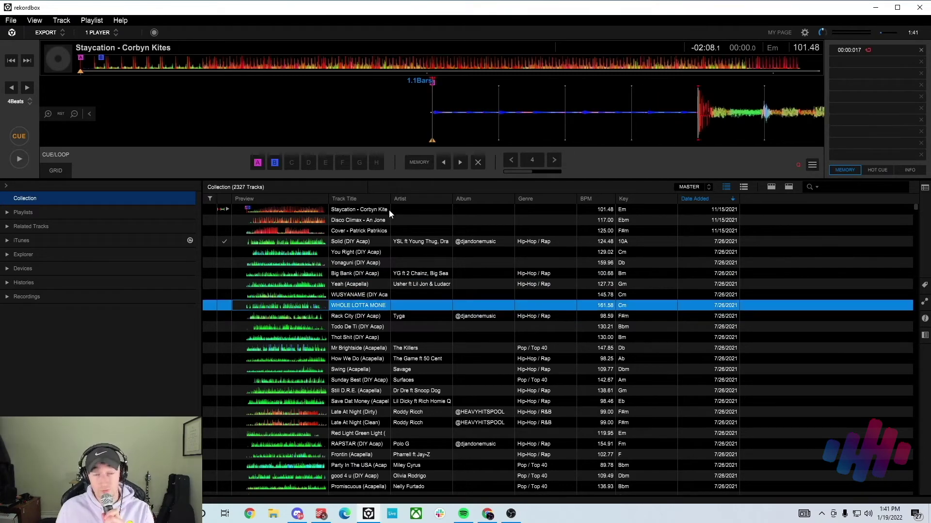
click(378, 206)
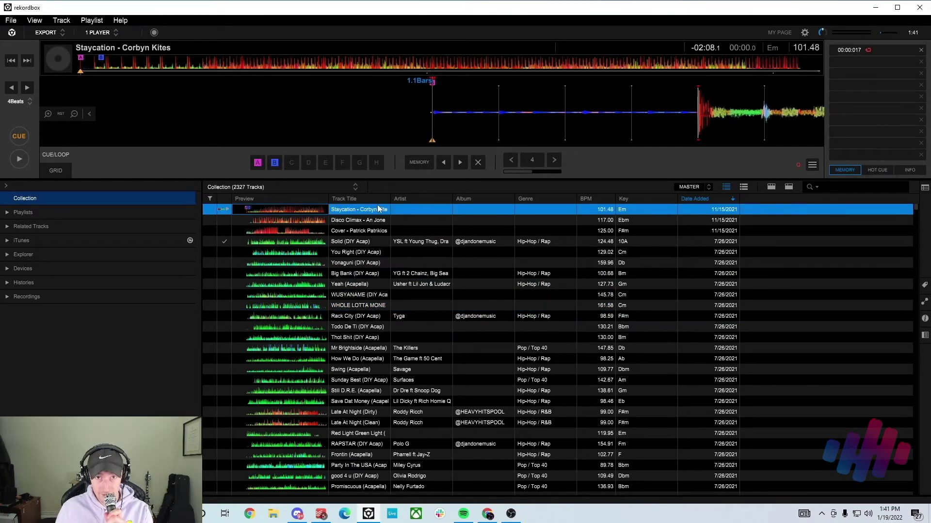
Step: Leave Staycation's 101.48 BPM cell unchanged, then load several tracks, ending with Swing (Acapella)
click(601, 211)
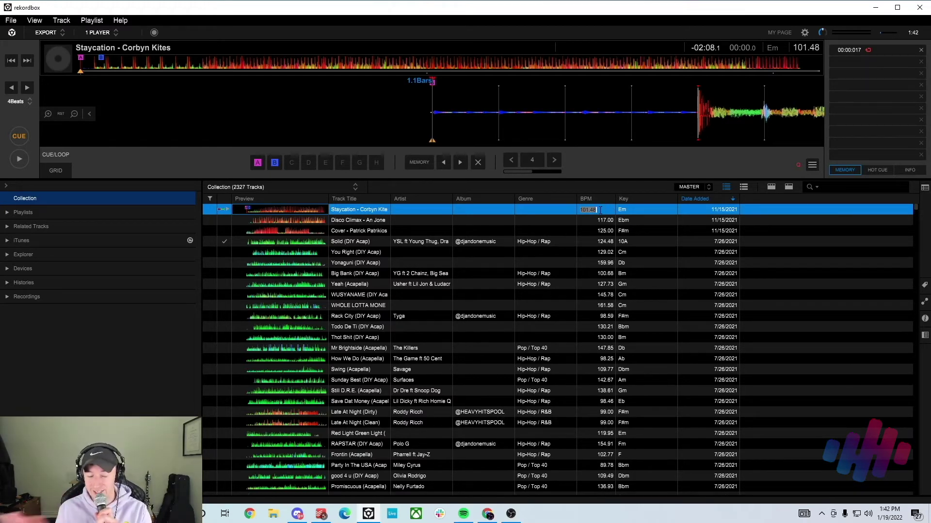
click(573, 243)
double_click(426, 230)
double_click(434, 263)
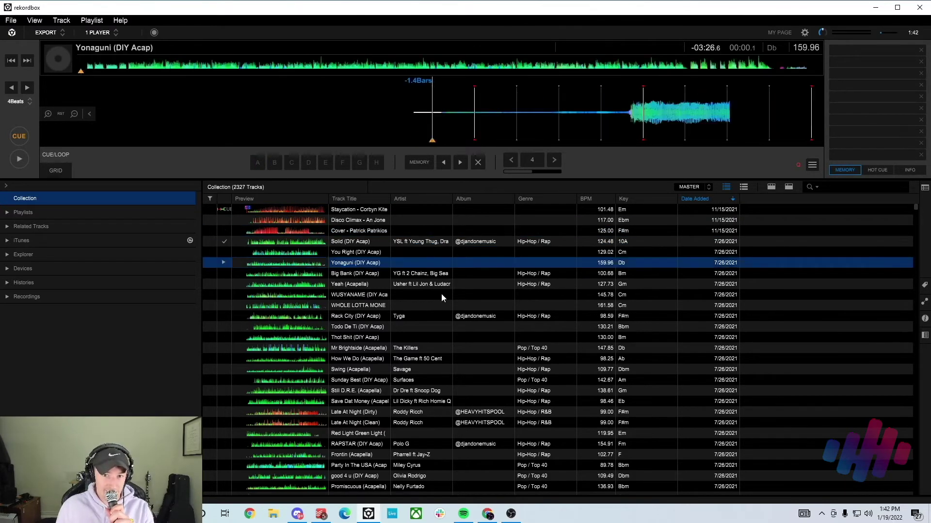
double_click(445, 325)
double_click(465, 337)
click(499, 370)
double_click(501, 376)
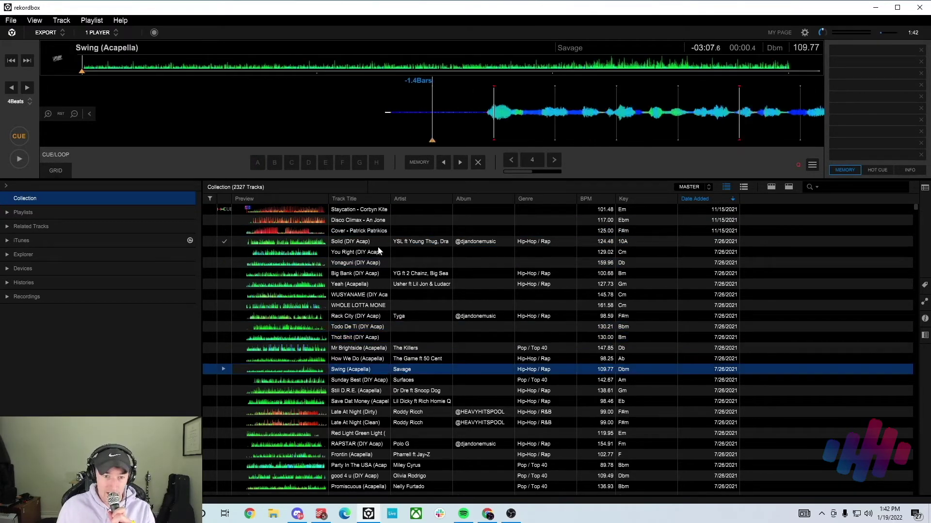
Step: Open the Staycation track title for inline editing and leave it unchanged
click(378, 210)
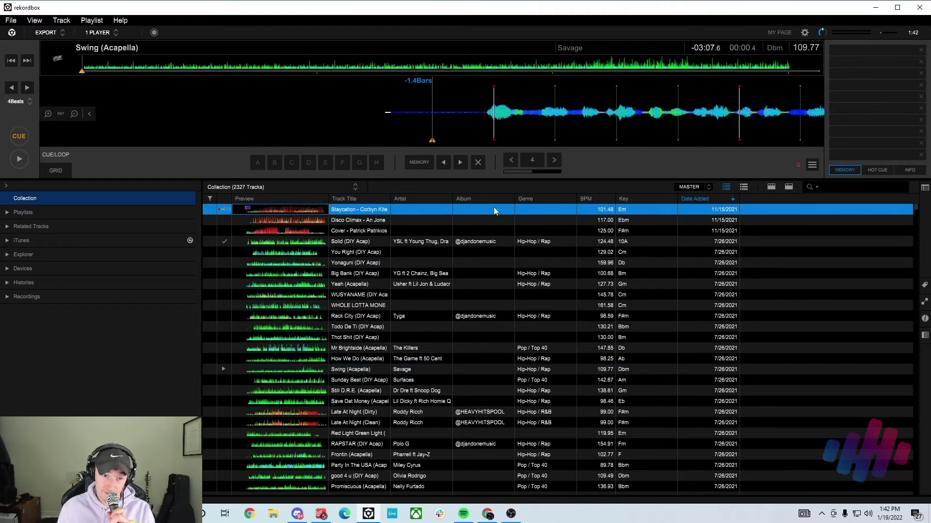
click(360, 210)
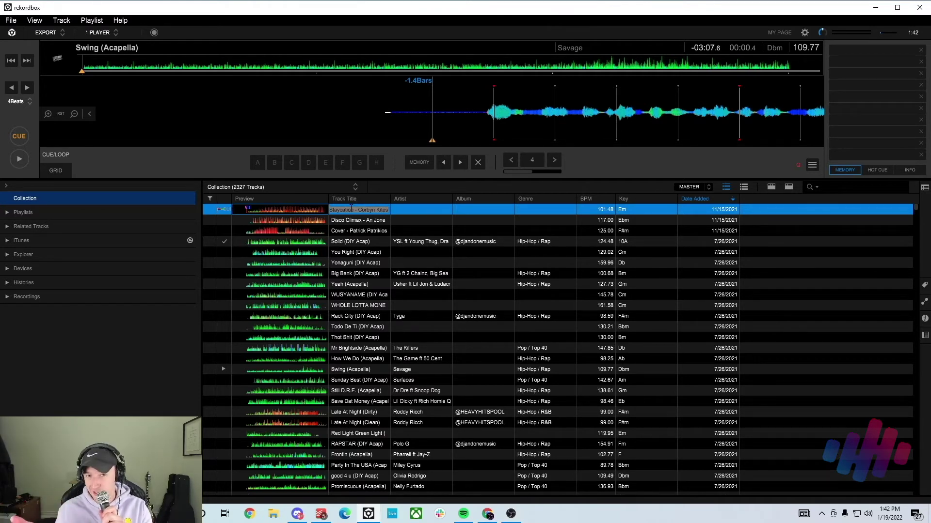
click(417, 230)
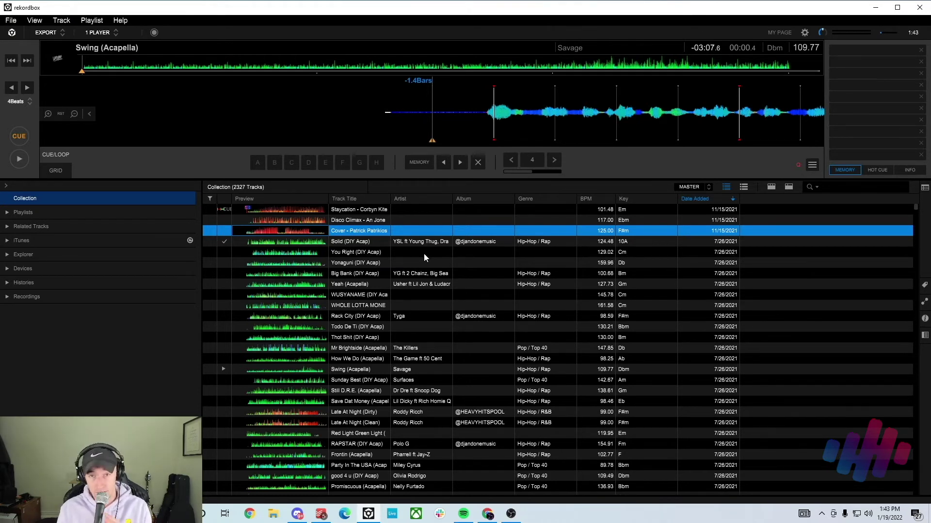
Step: Open File > Preferences on the Keyboard shortcuts page
click(10, 21)
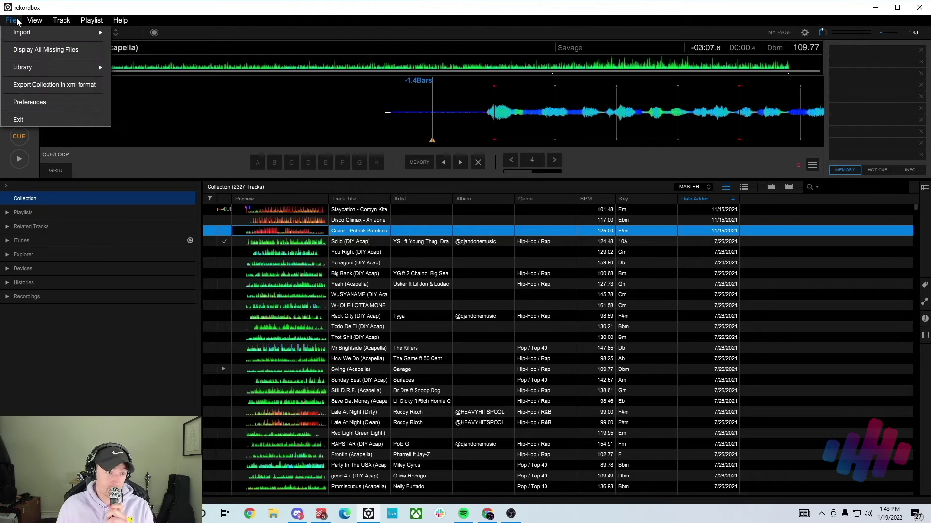
click(27, 101)
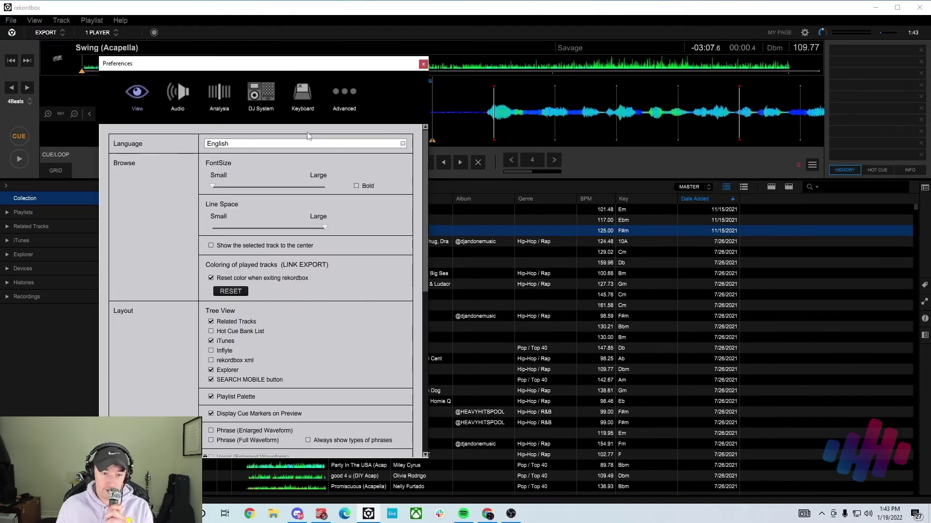
click(302, 93)
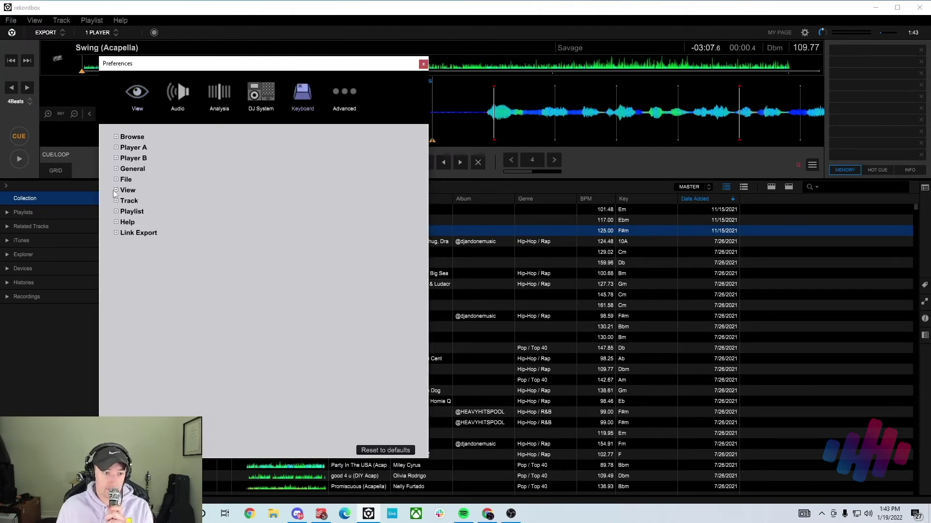
Step: Expand and collapse the Player A, General and Track shortcut categories, keeping Volume Up assigned
click(122, 148)
click(117, 147)
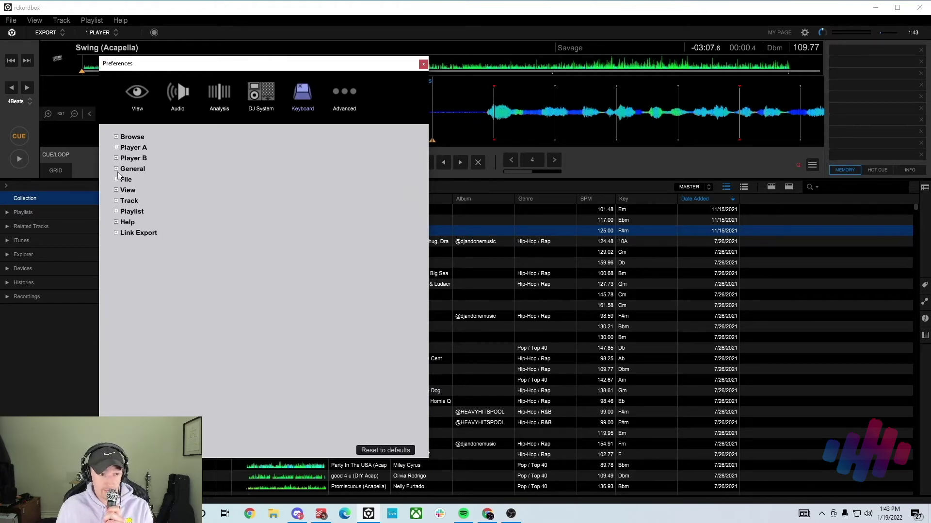
click(117, 169)
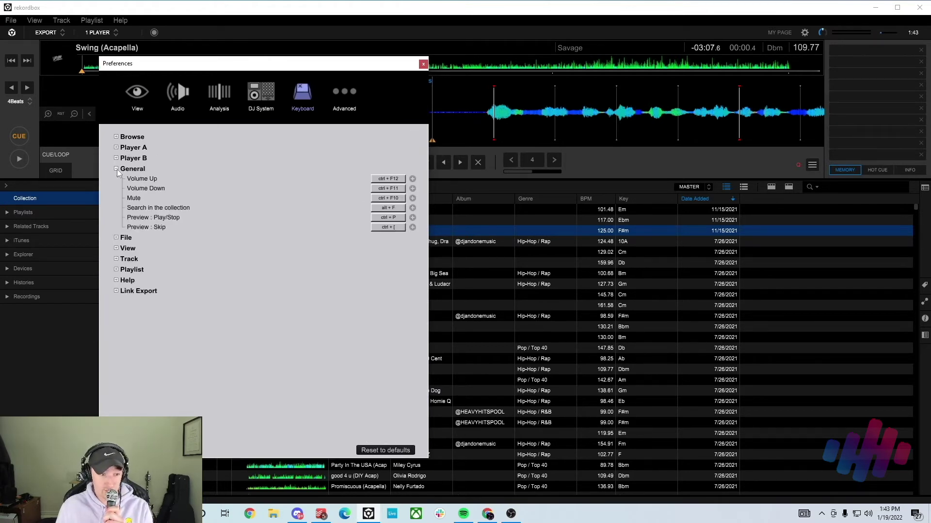
click(390, 179)
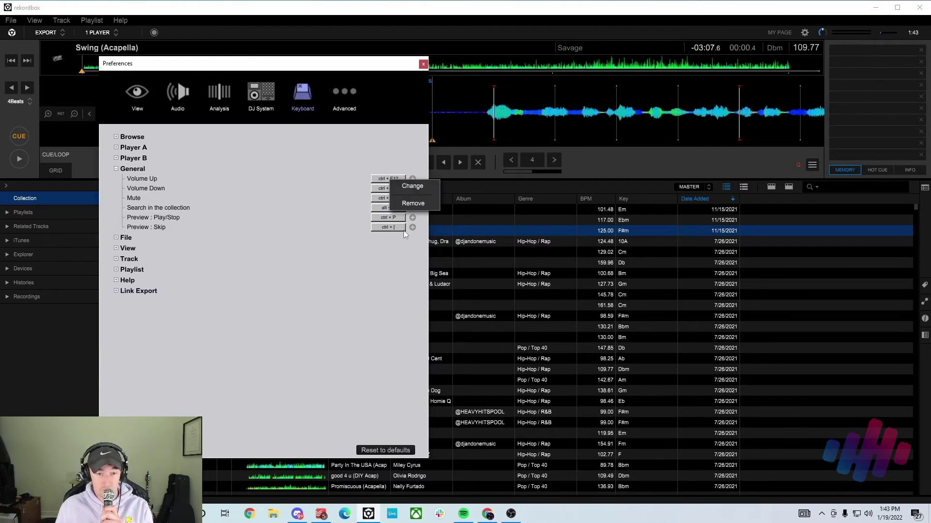
click(338, 290)
click(117, 169)
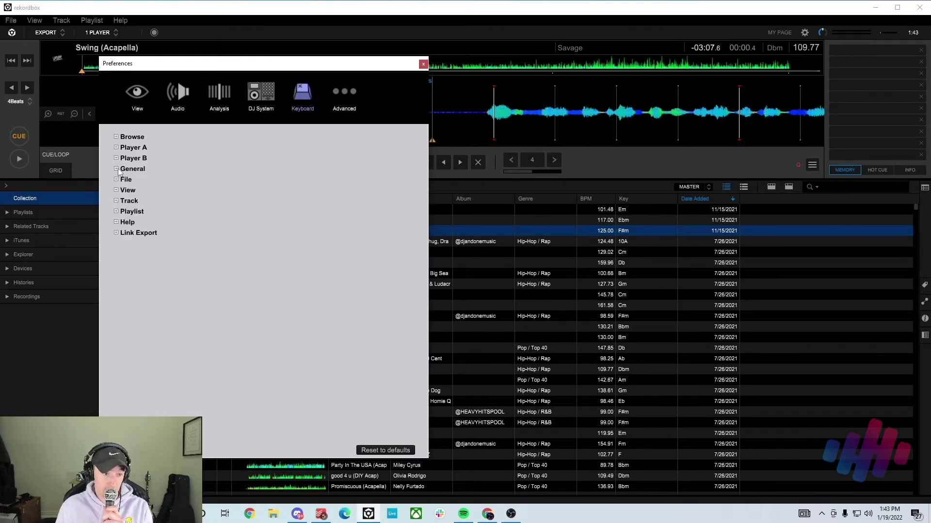
click(116, 201)
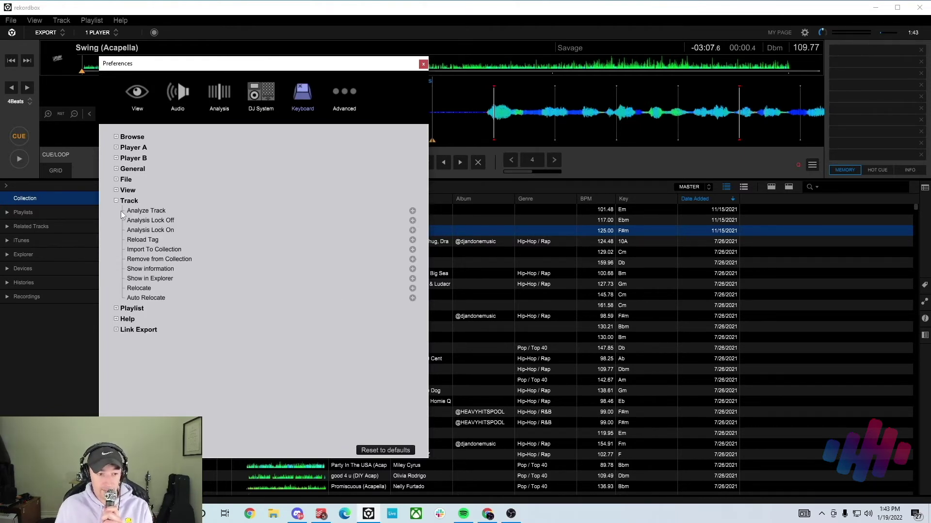
click(116, 201)
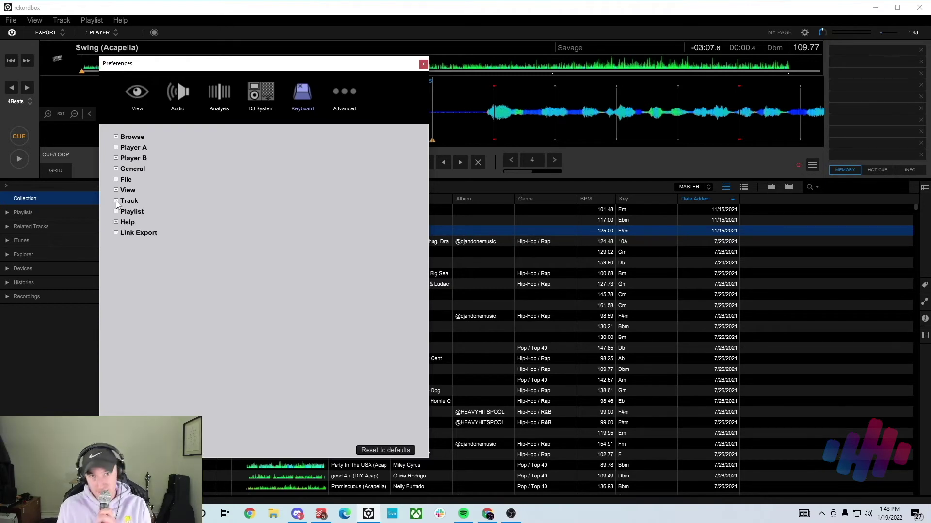